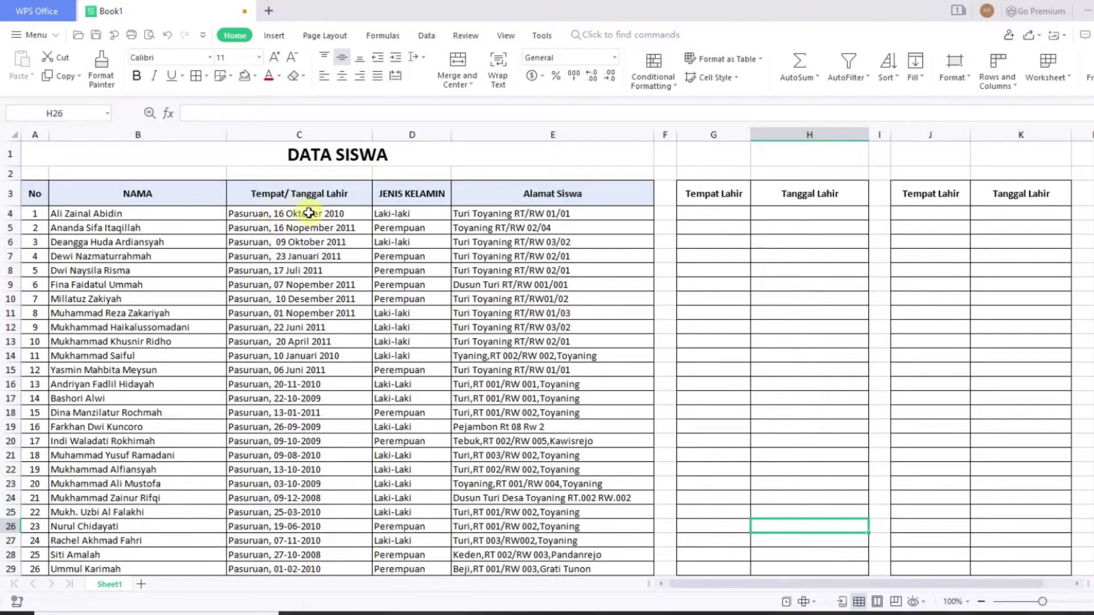
pyautogui.moveTo(298, 215); pyautogui.dragTo(322, 368)
pyautogui.click(305, 283)
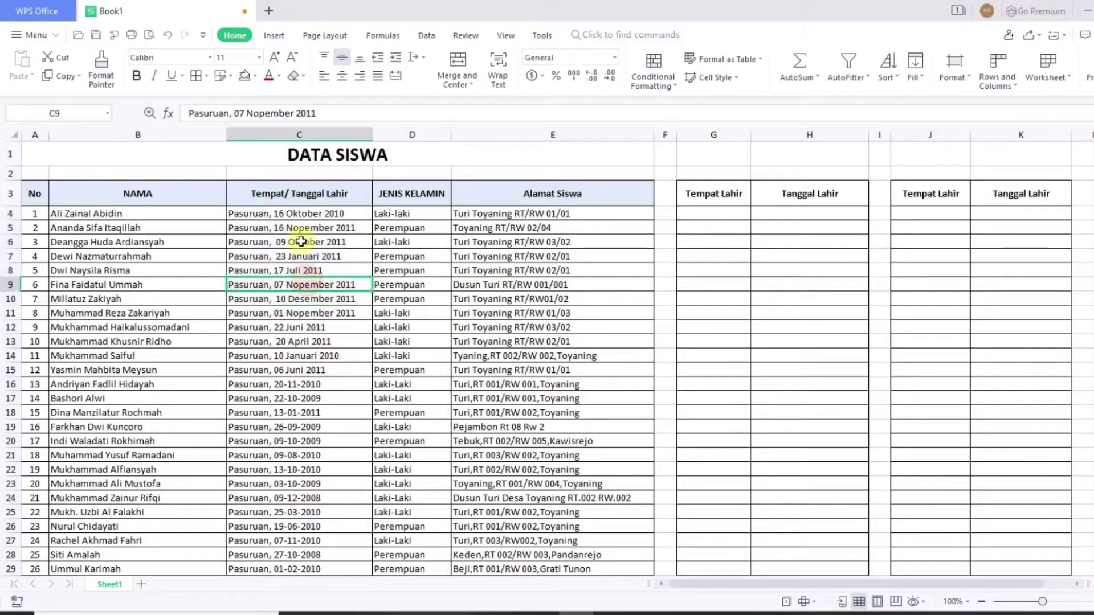
pyautogui.click(290, 213)
pyautogui.click(718, 211)
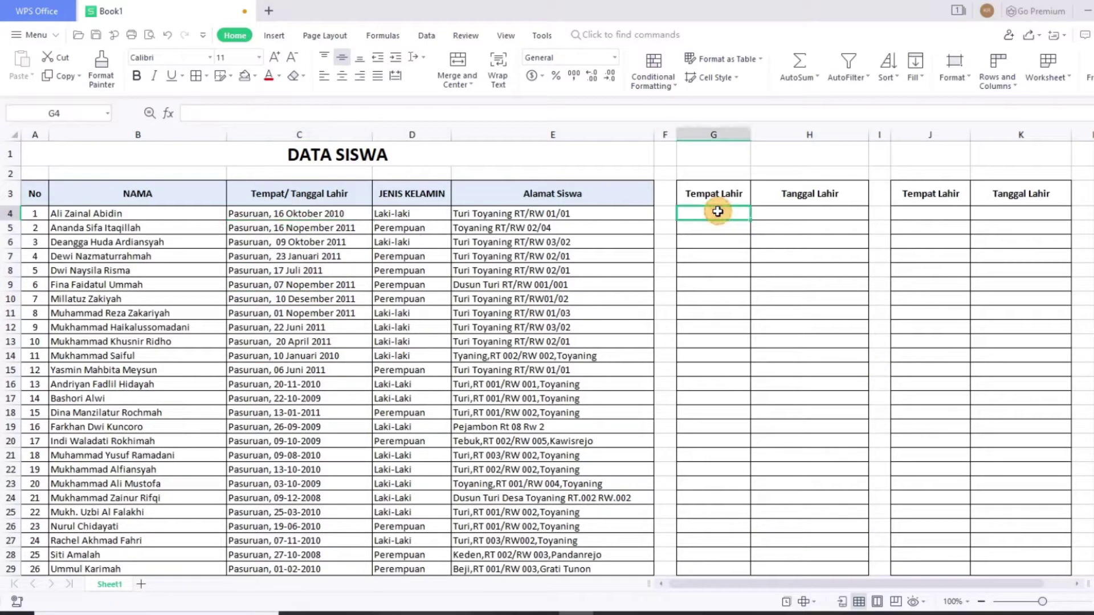
pyautogui.click(773, 214)
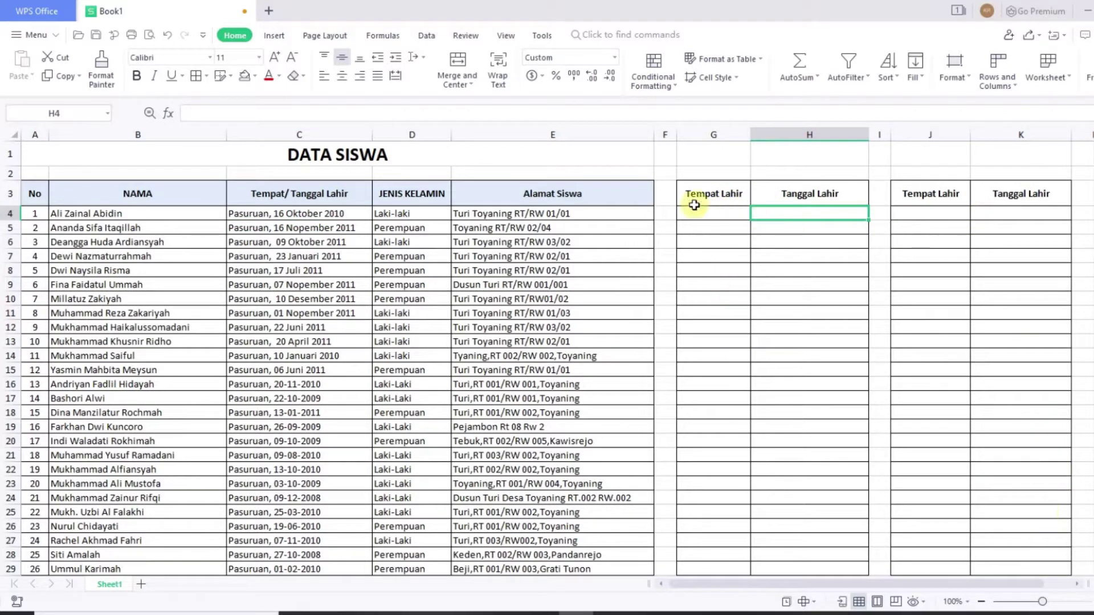
pyautogui.click(724, 216)
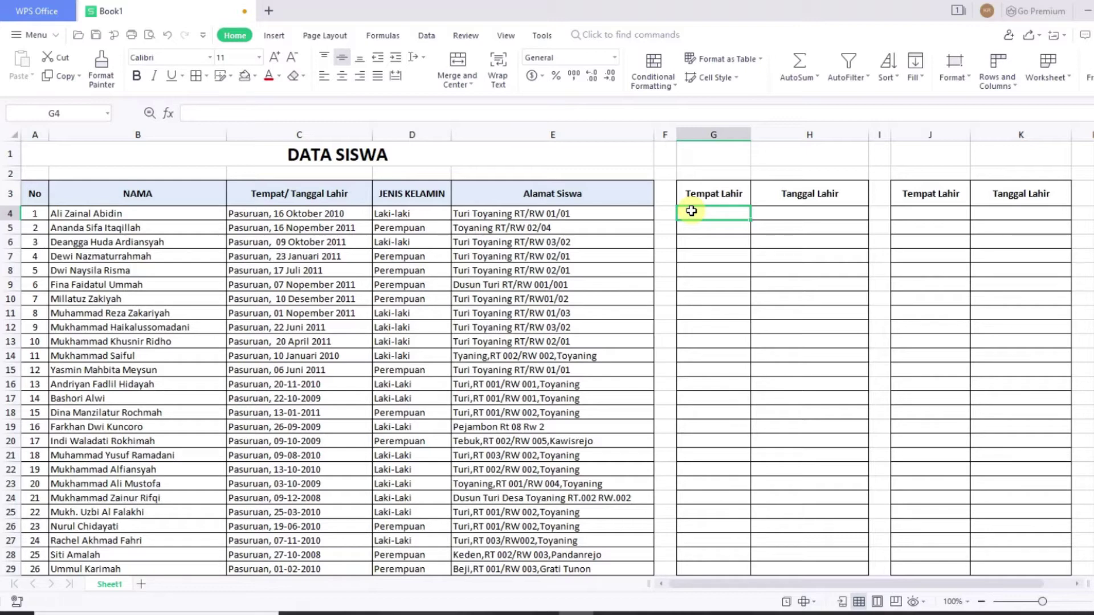
pyautogui.click(731, 256)
# Enter the birthplace Pasuruan in G4 and the first student's date of birth in H4 by hand
pyautogui.click(708, 214)
pyautogui.write('Pasuruan')
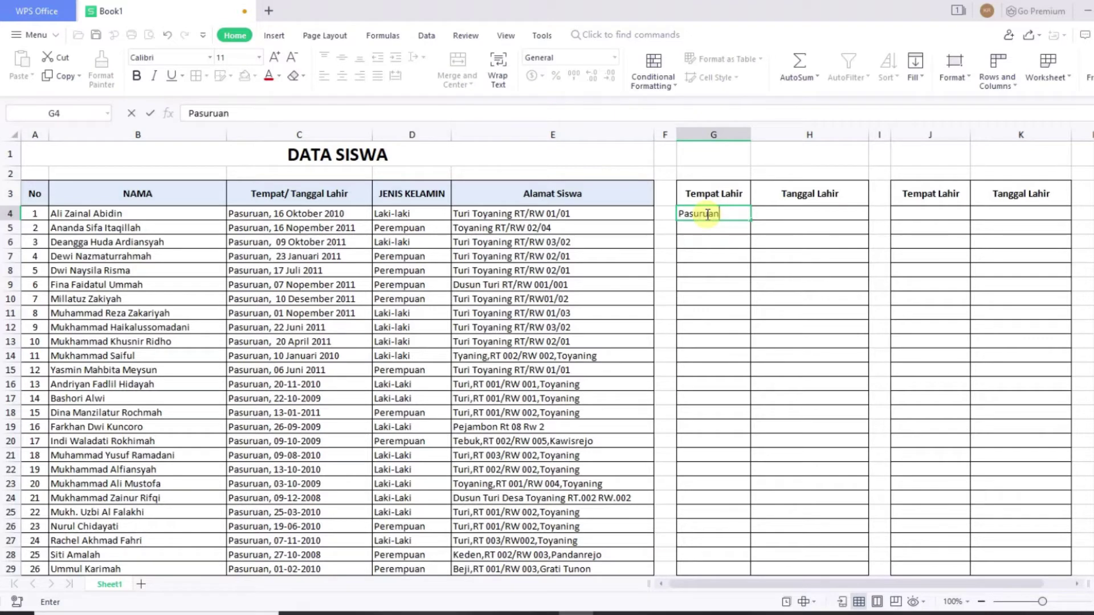
pyautogui.press('Tab')
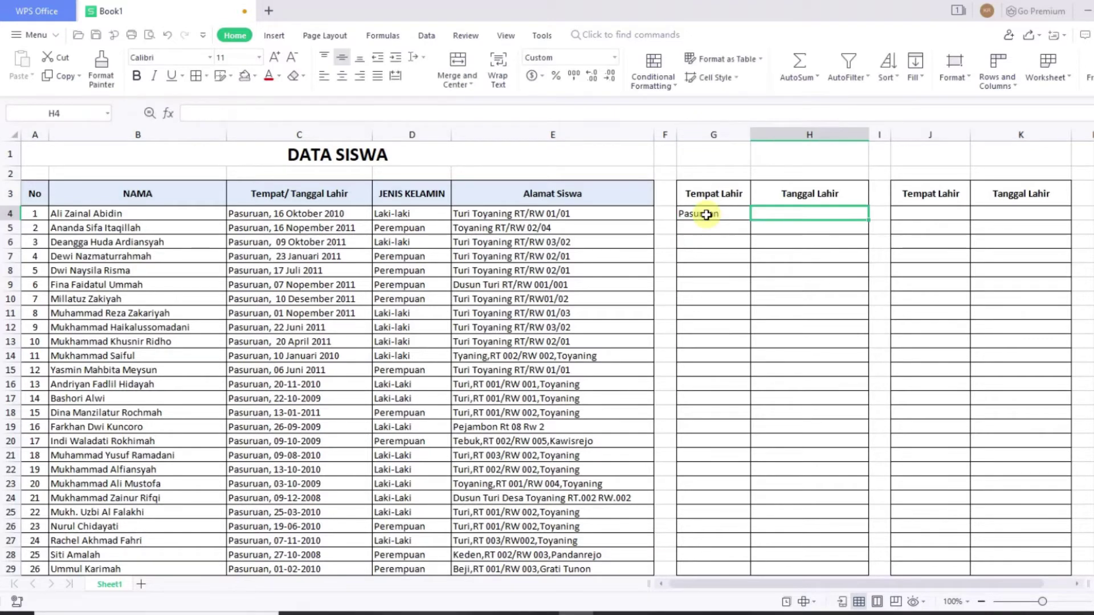
pyautogui.write('16')
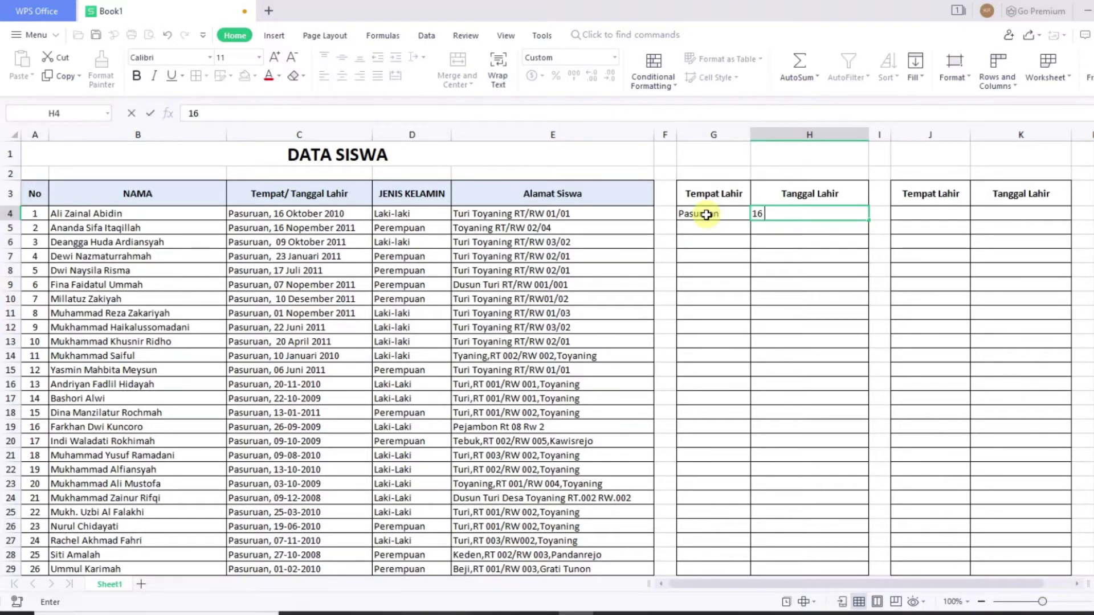
pyautogui.write(' Oktober 2010')
pyautogui.press('Return')
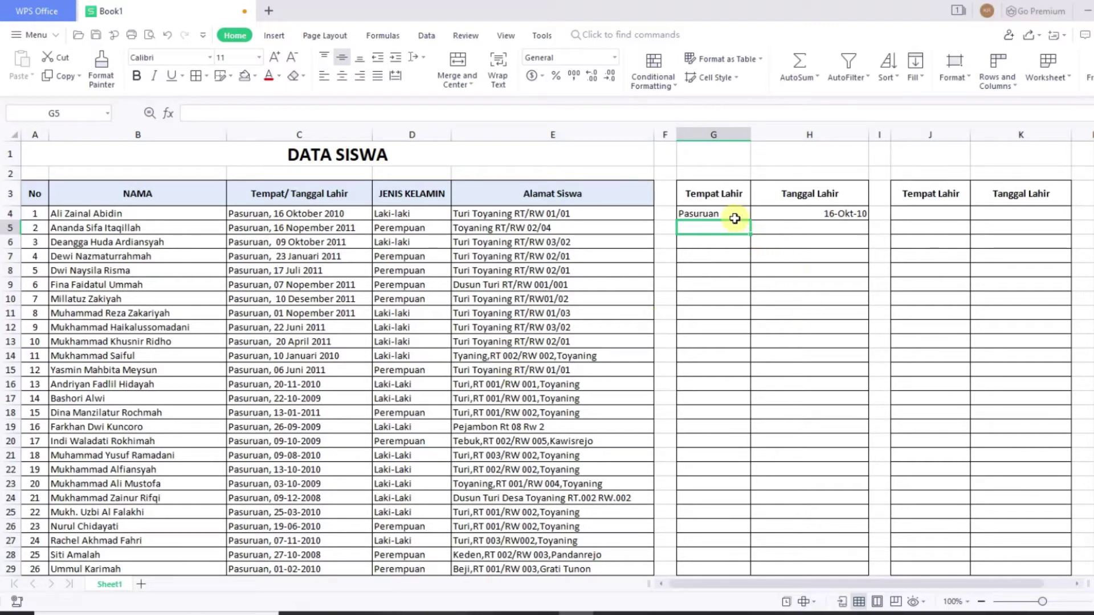
# Clear the manually entered birthplace and date of birth from G4:H4
pyautogui.moveTo(735, 219); pyautogui.dragTo(809, 219)
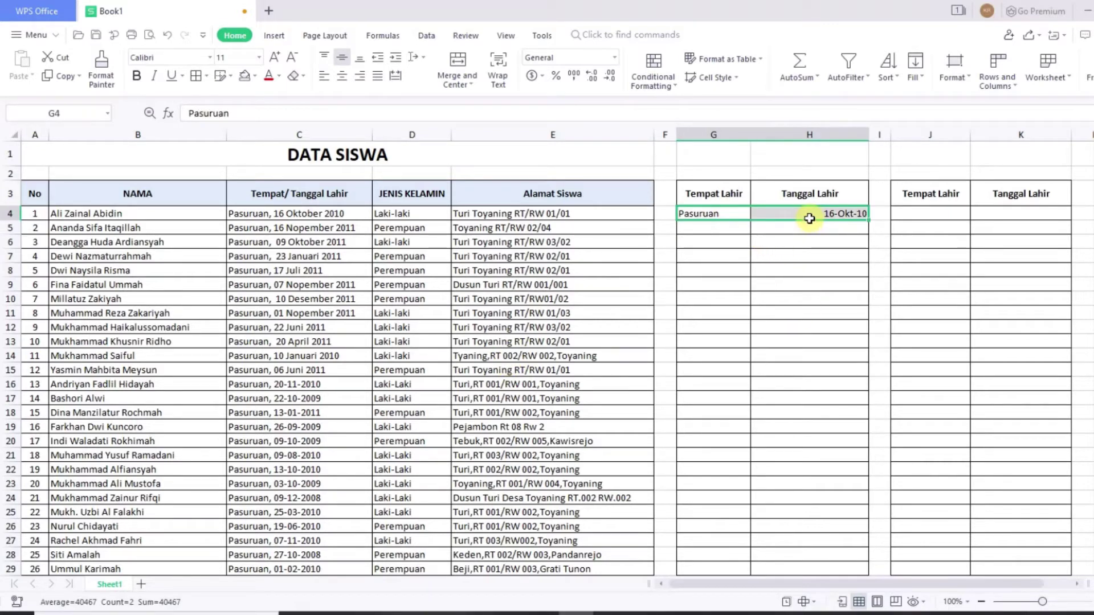
pyautogui.press('Delete')
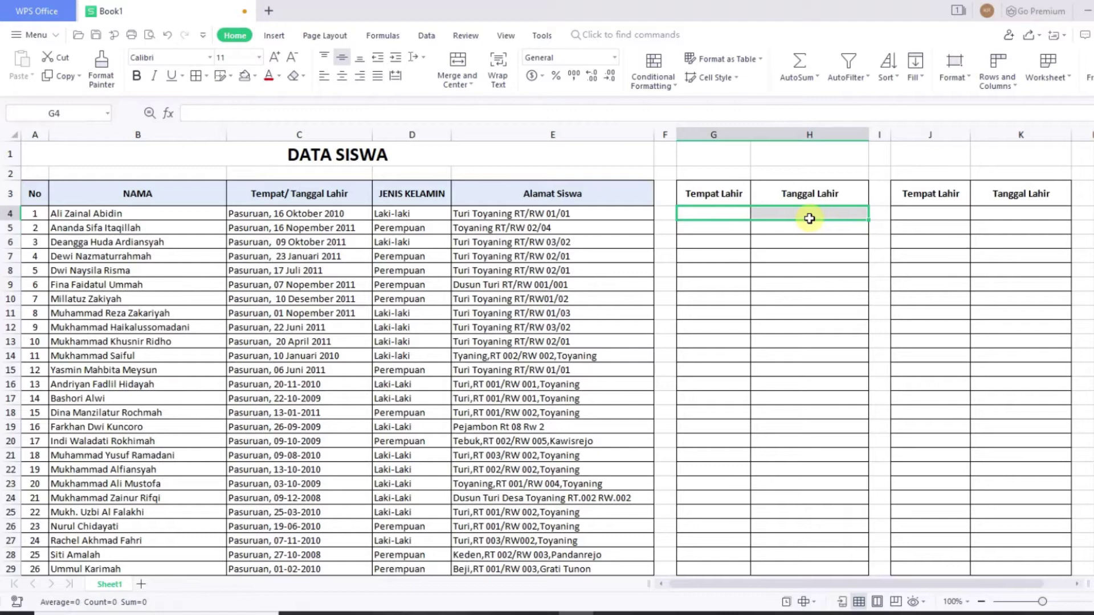
pyautogui.click(724, 239)
pyautogui.click(715, 225)
pyautogui.click(708, 213)
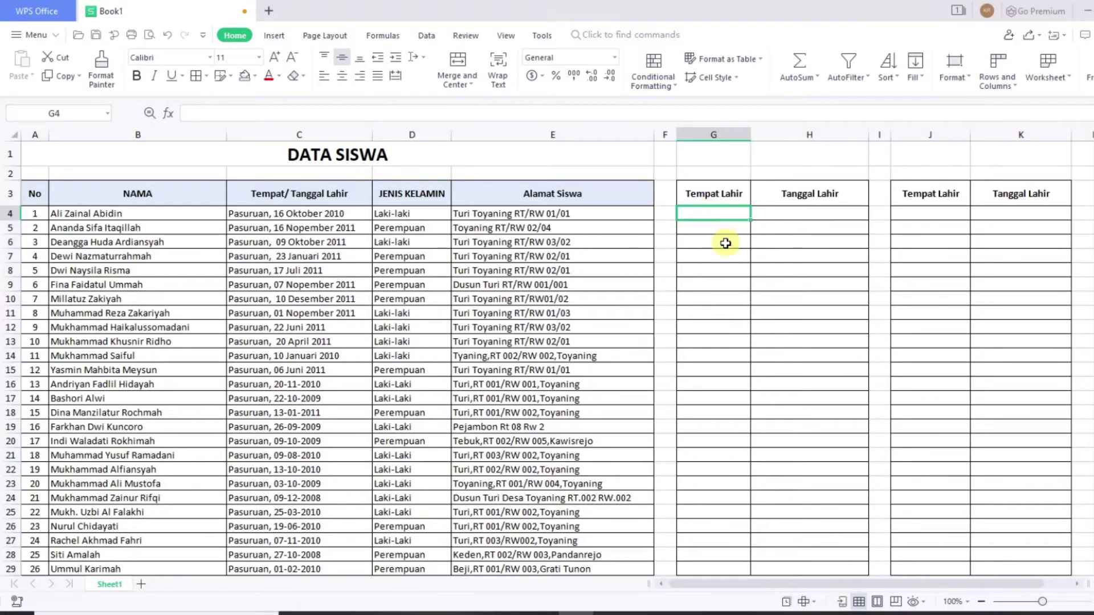
# Select the combined birthplace and birth date entries in C4:C42 and start the Text to Columns wizard
pyautogui.click(334, 213)
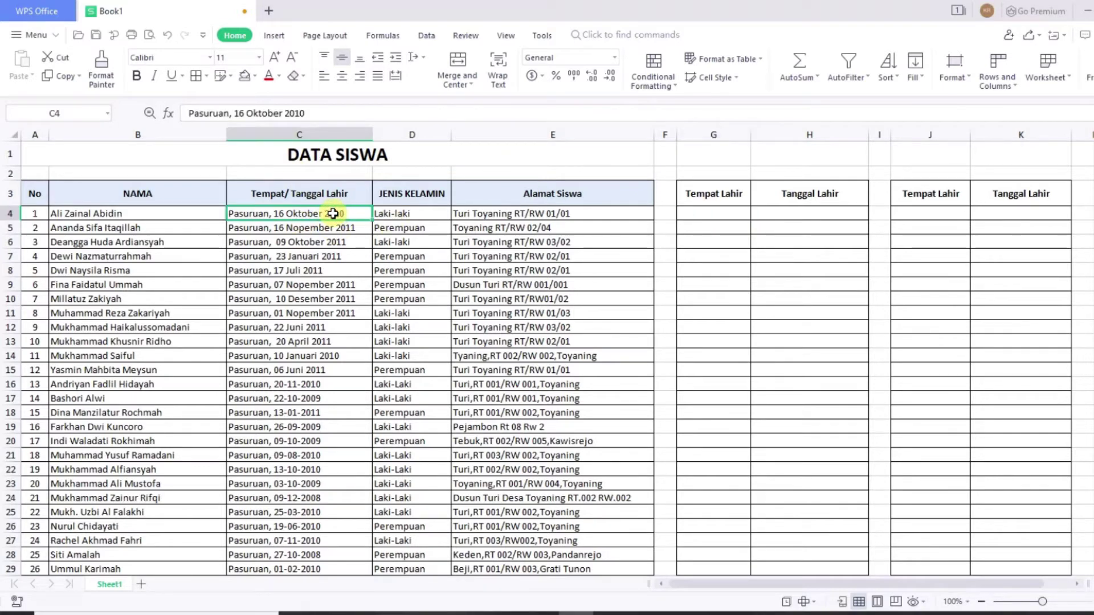
pyautogui.moveTo(333, 219); pyautogui.dragTo(317, 547)
pyautogui.scroll(5, 335, 444)
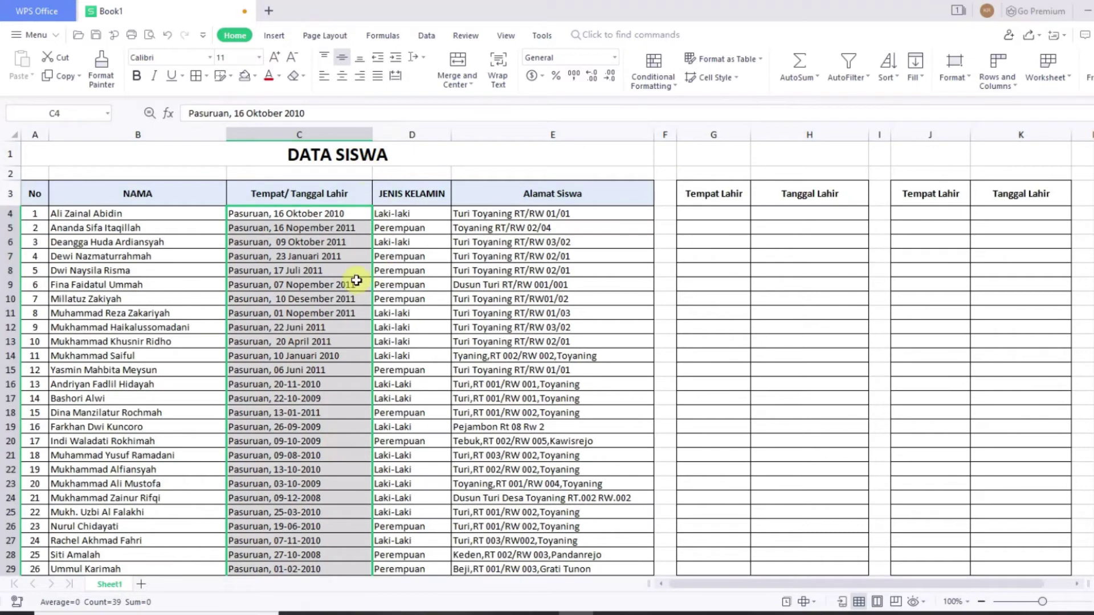
pyautogui.click(426, 36)
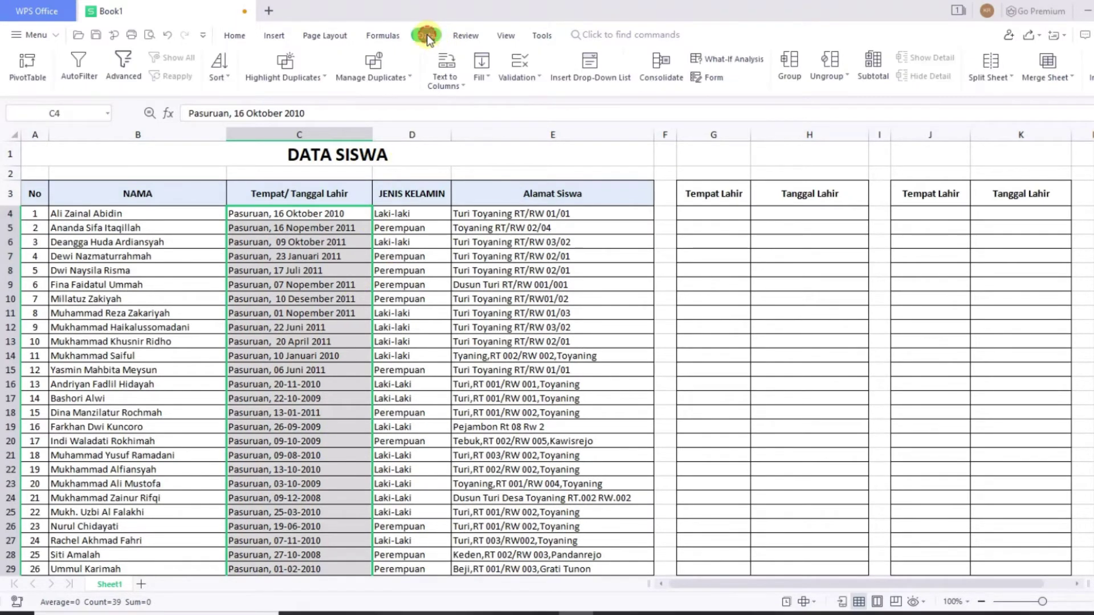
pyautogui.click(456, 87)
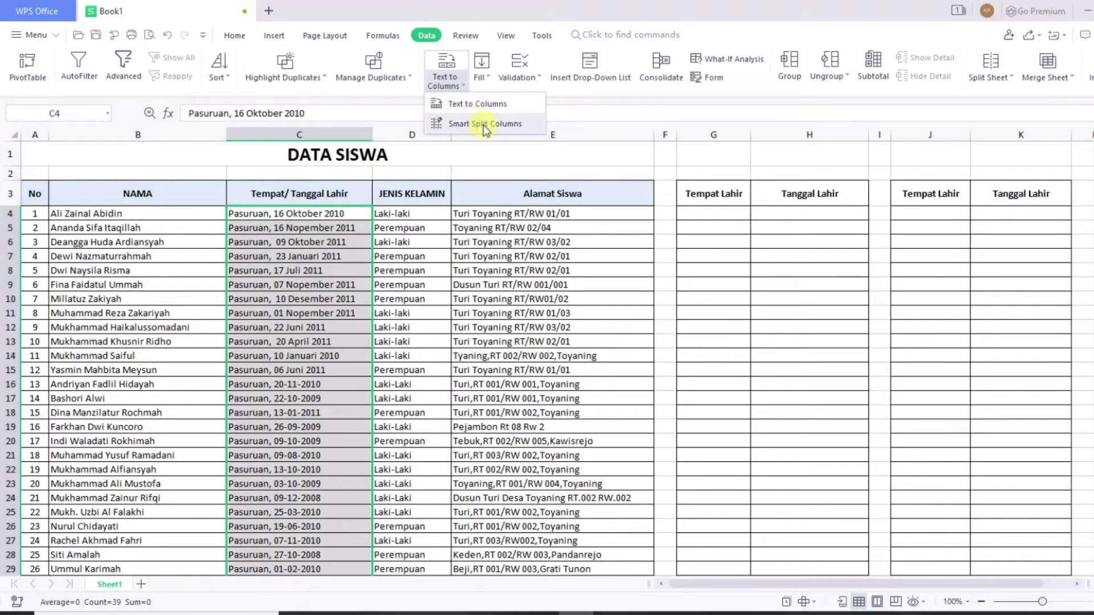
pyautogui.click(460, 104)
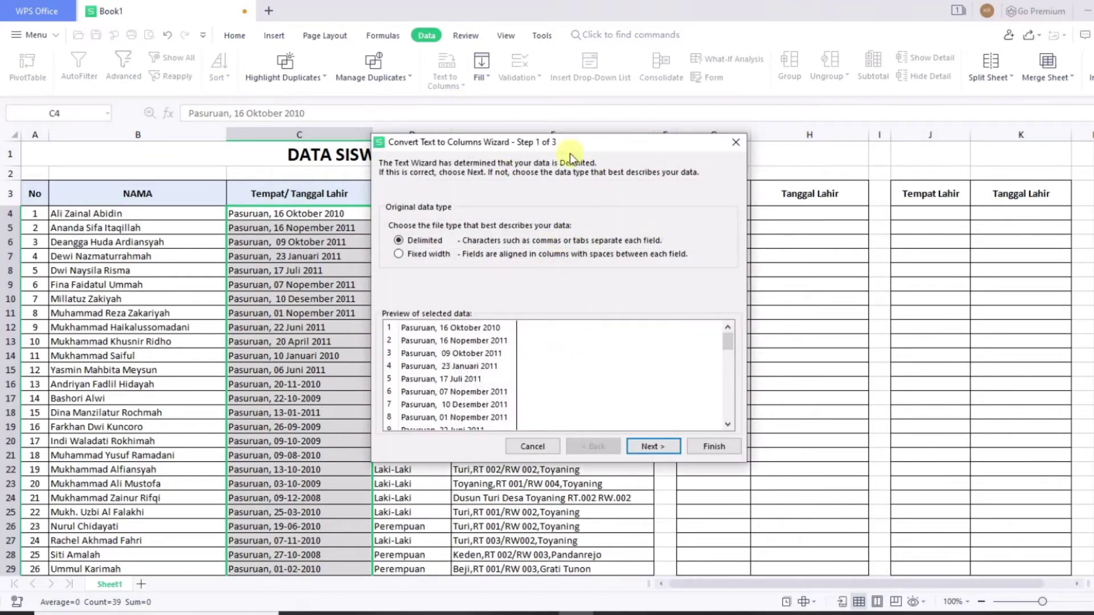
# Treat the data as delimited and use Tab and Comma as the delimiters
pyautogui.moveTo(566, 144); pyautogui.dragTo(613, 115)
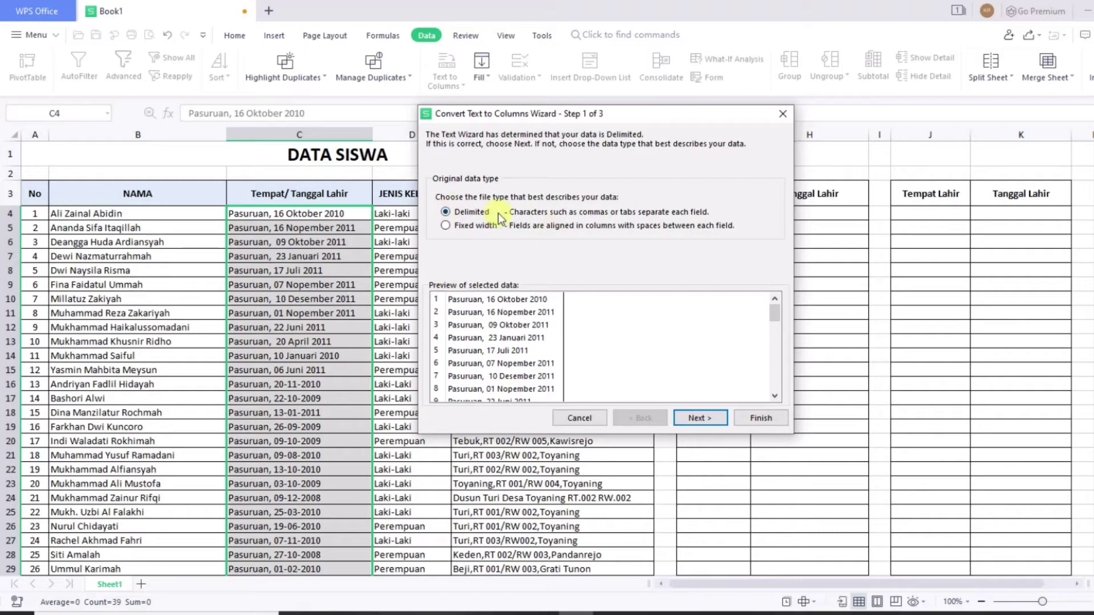
pyautogui.click(700, 419)
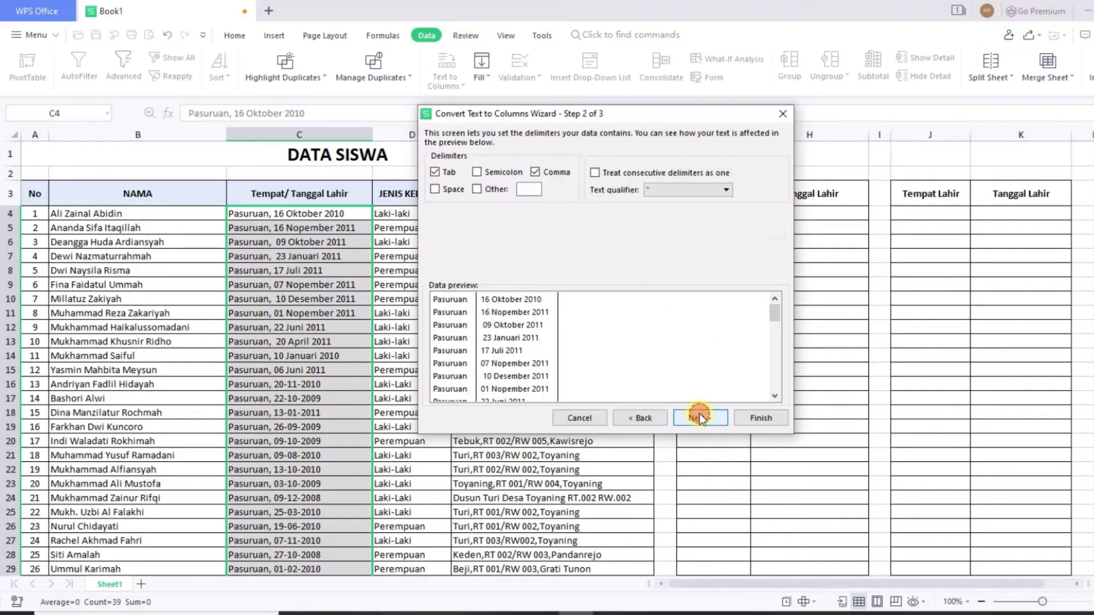
pyautogui.click(535, 172)
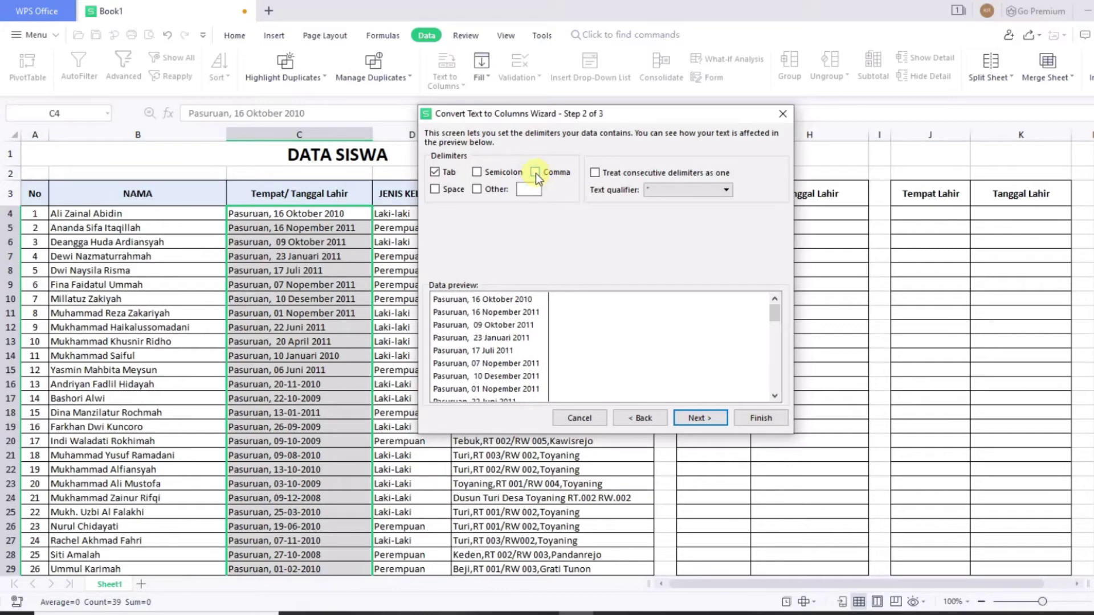
pyautogui.click(535, 172)
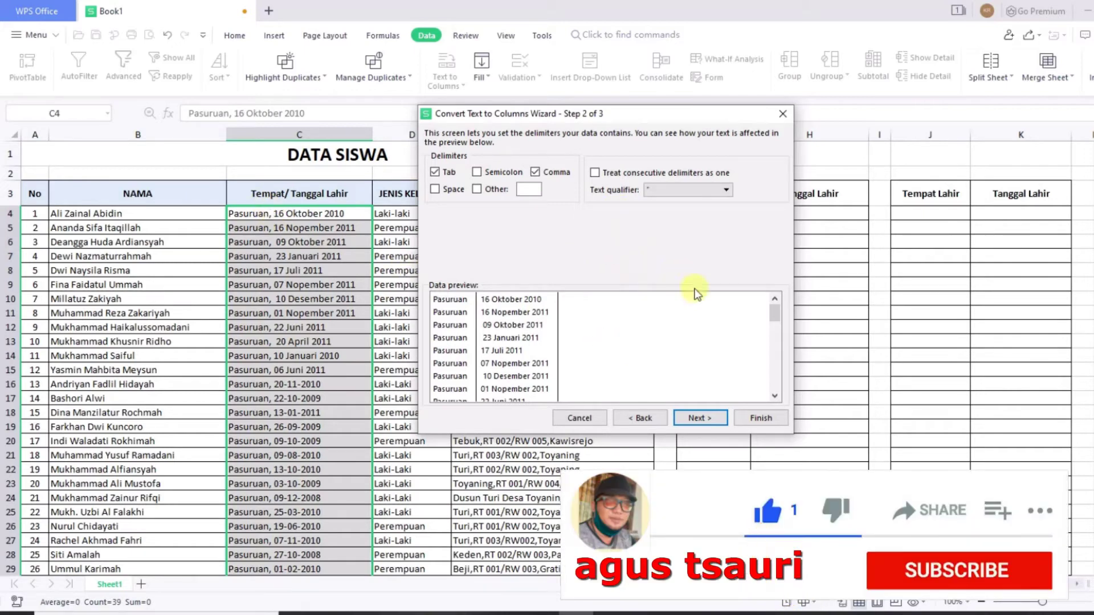
pyautogui.click(690, 418)
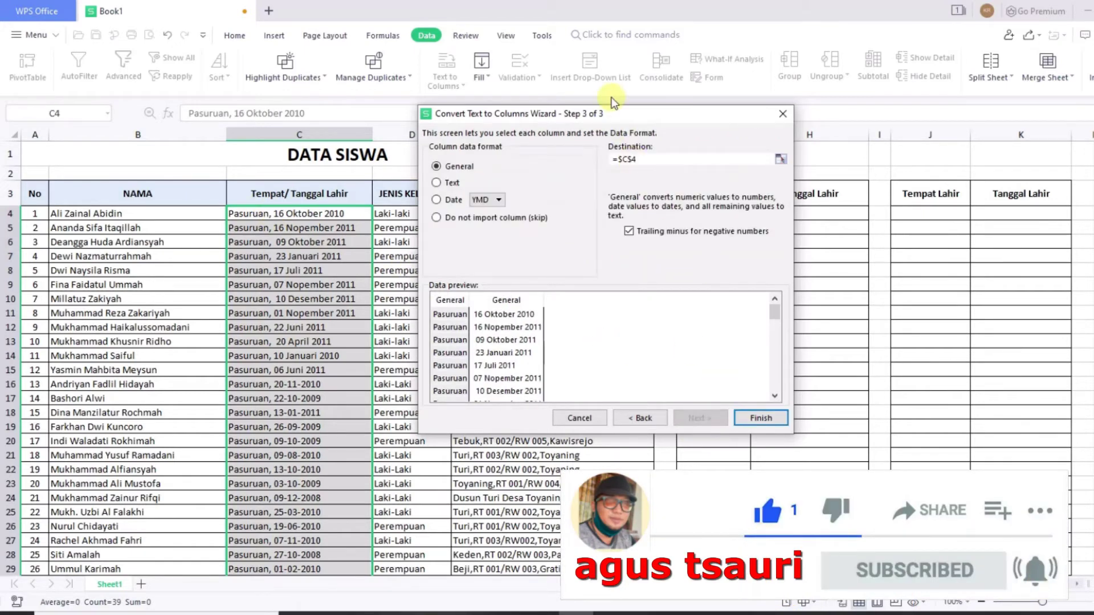
# Set the split's destination to =$G$4 with the General column format and finish the conversion
pyautogui.moveTo(613, 119); pyautogui.dragTo(494, 155)
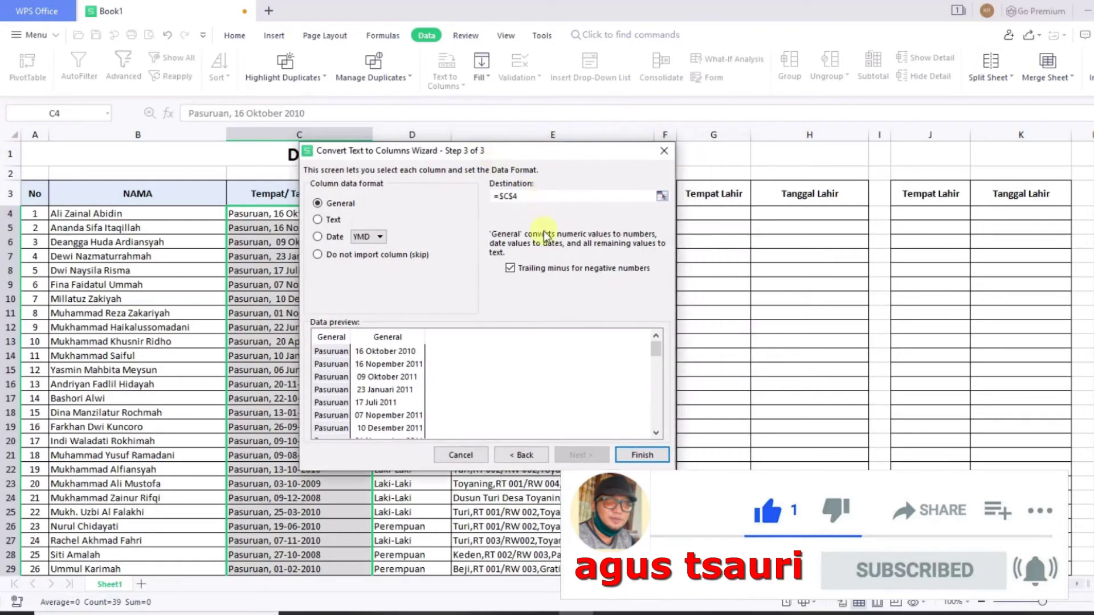
pyautogui.moveTo(525, 196); pyautogui.dragTo(493, 196)
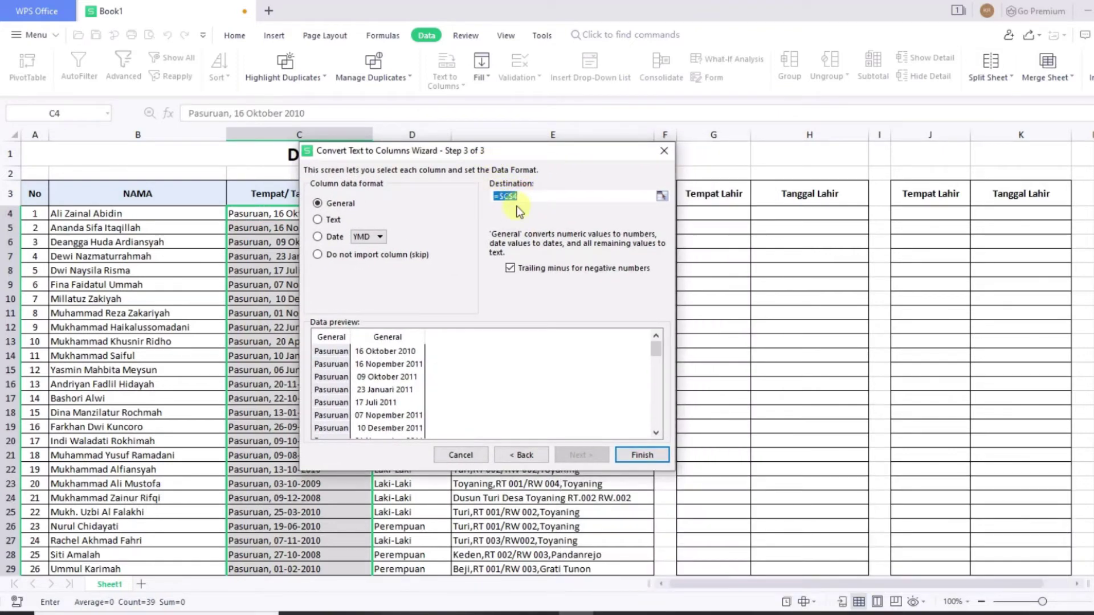
pyautogui.click(520, 198)
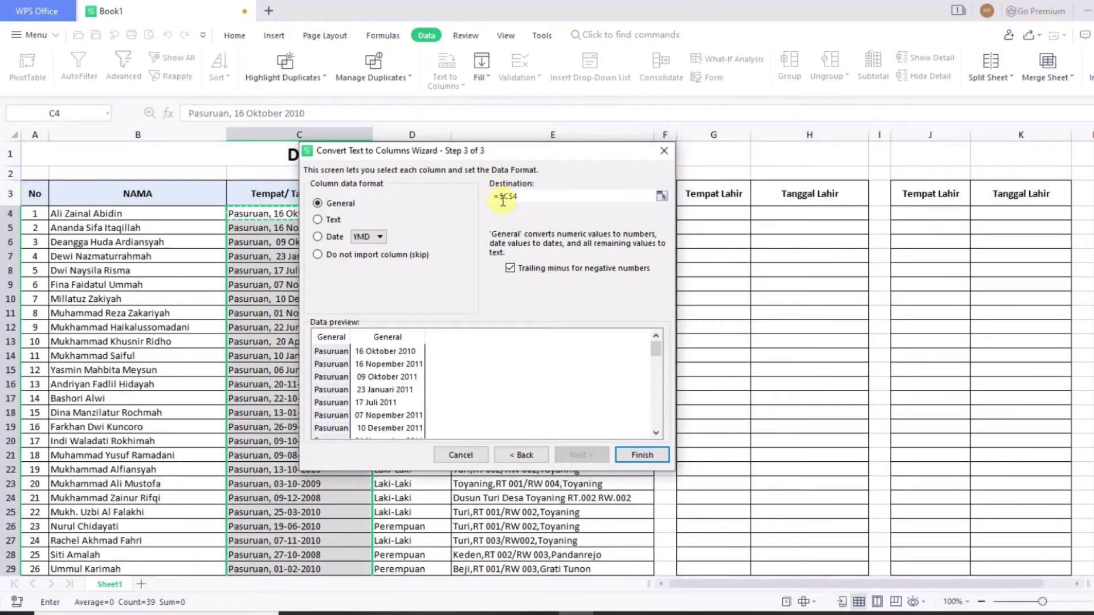
pyautogui.moveTo(502, 196); pyautogui.dragTo(520, 196)
pyautogui.moveTo(500, 154); pyautogui.dragTo(629, 303)
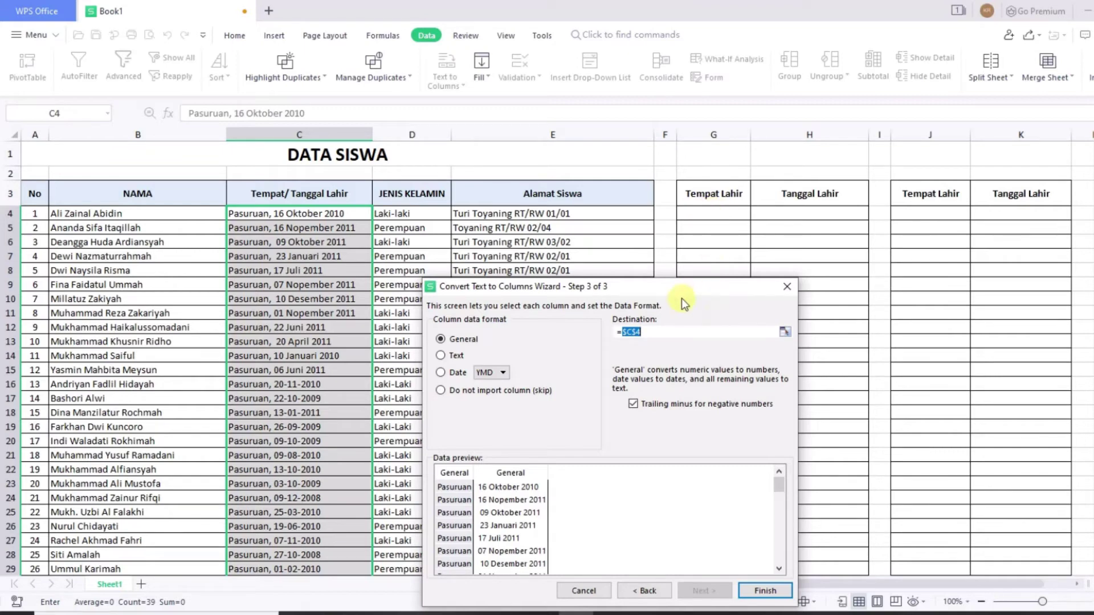
pyautogui.click(648, 331)
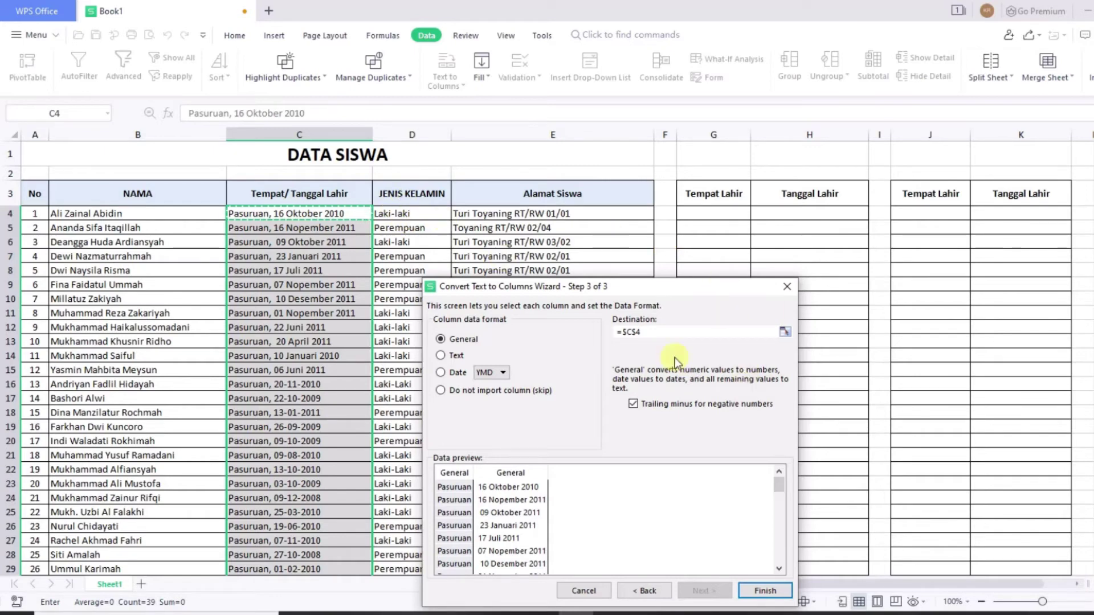
pyautogui.moveTo(654, 333); pyautogui.dragTo(624, 317)
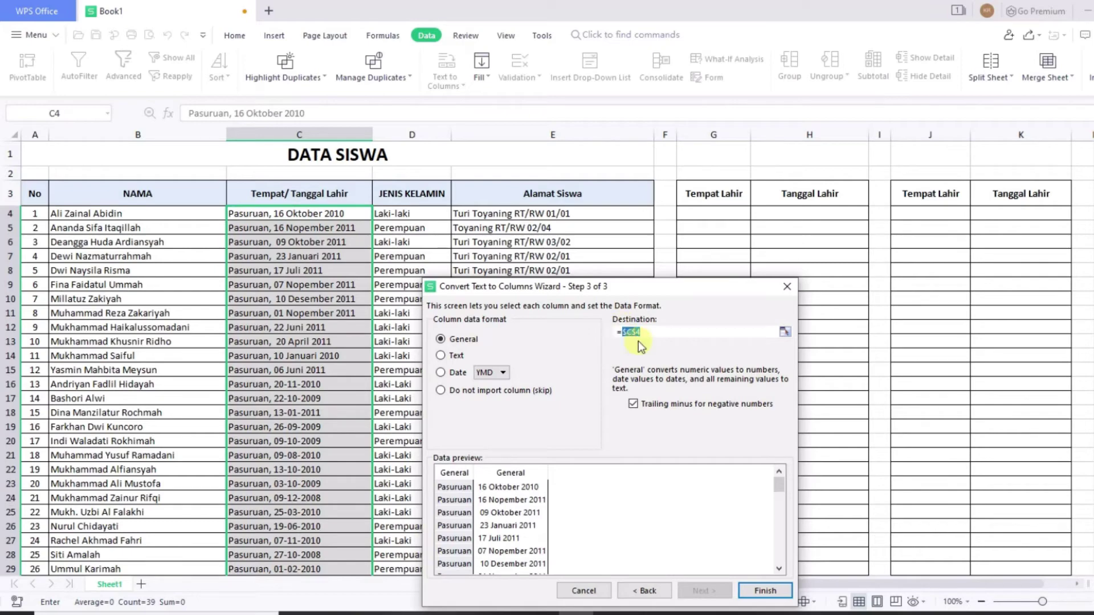
pyautogui.click(721, 216)
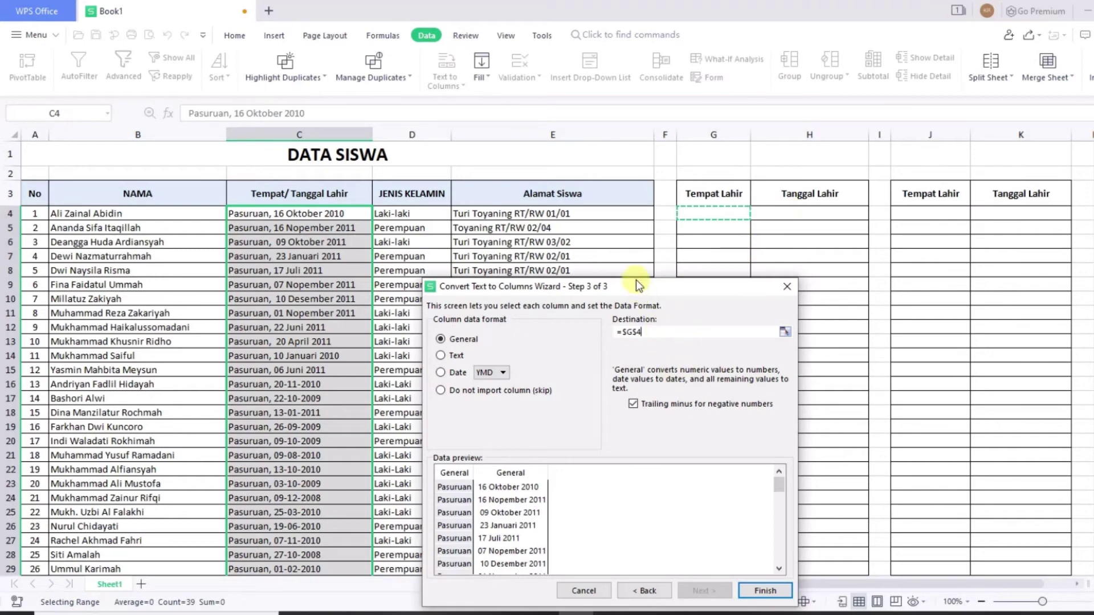
pyautogui.moveTo(637, 293); pyautogui.dragTo(617, 220)
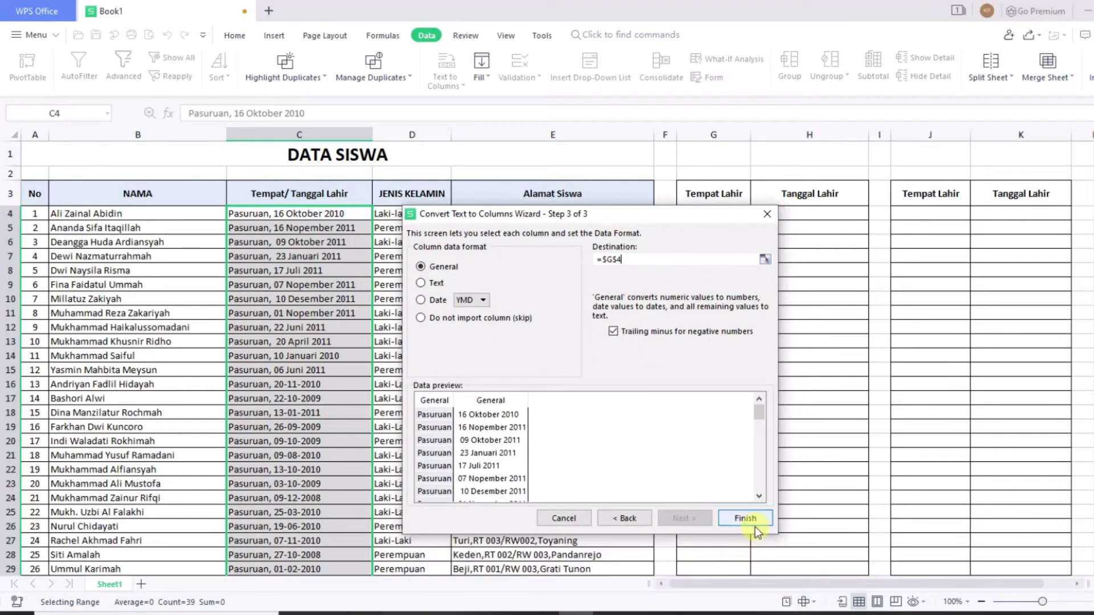
pyautogui.click(744, 515)
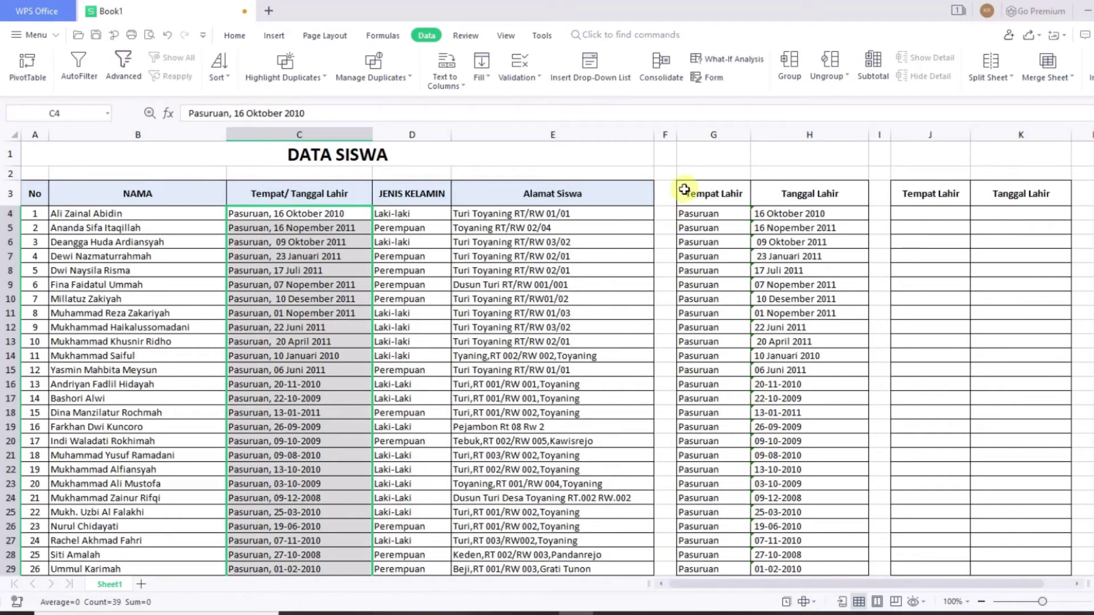
pyautogui.scroll(-8, 789, 374)
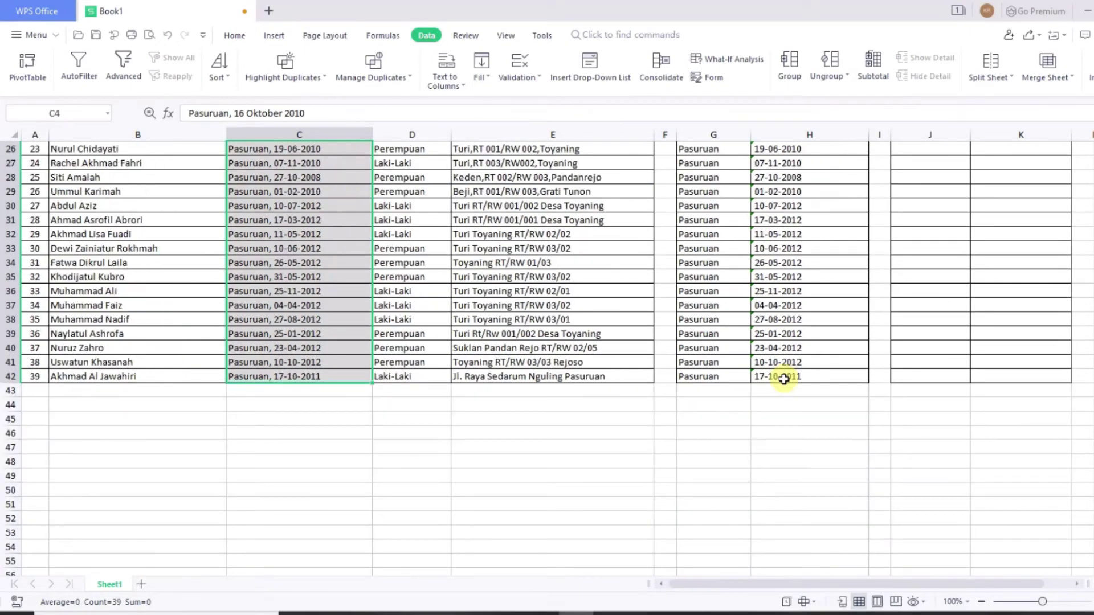
pyautogui.scroll(8, 754, 386)
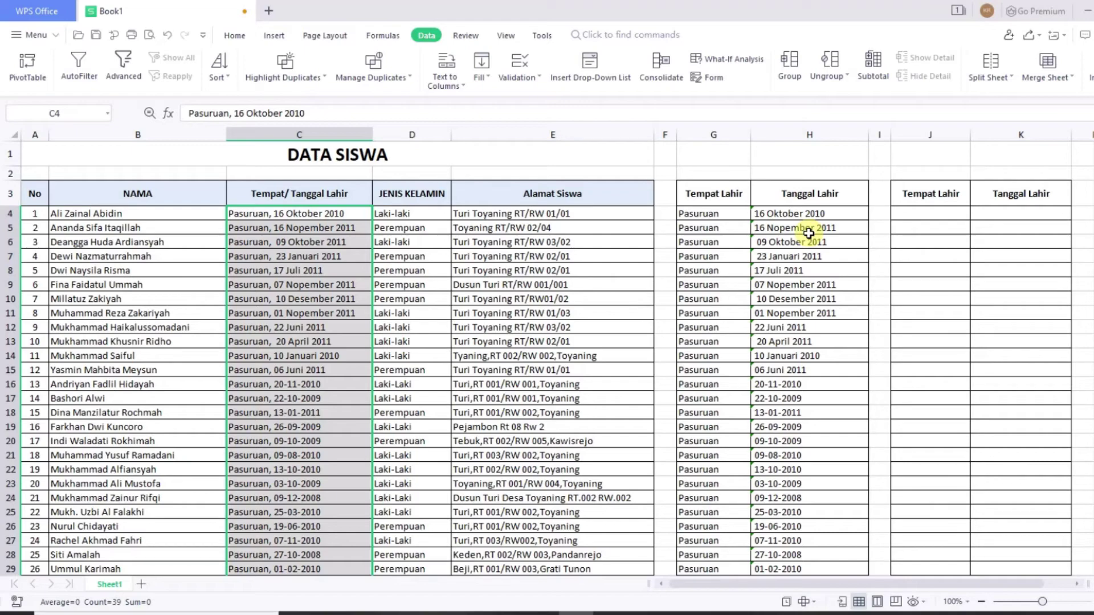
# Select the combined birthplace and birth date entries in C4:C42 and run Smart Split Columns on them
pyautogui.click(926, 215)
pyautogui.moveTo(300, 211); pyautogui.dragTo(317, 546)
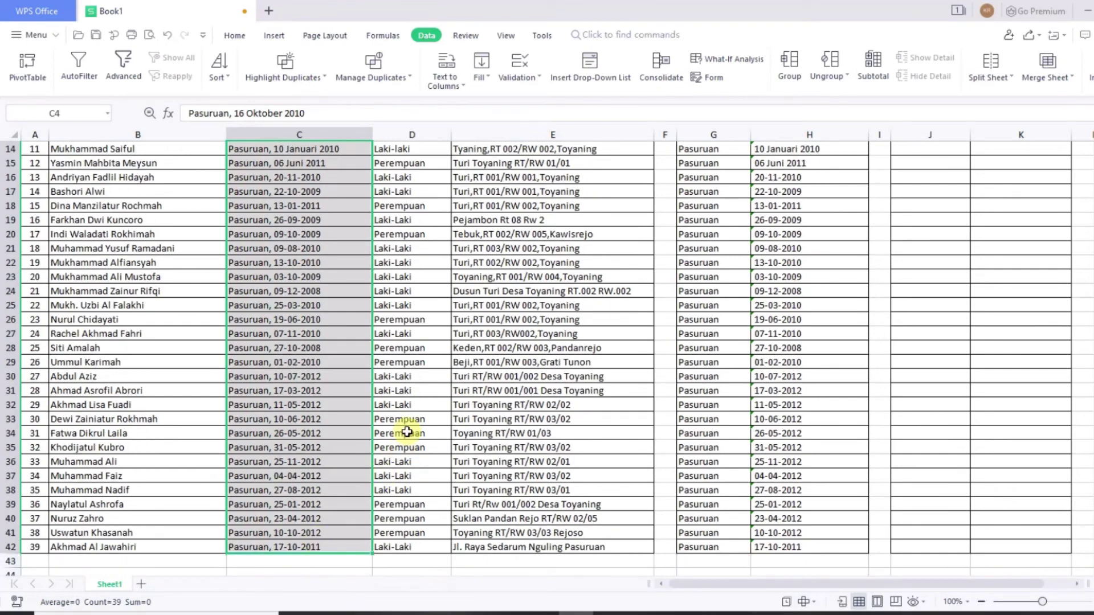
pyautogui.scroll(5, 401, 449)
pyautogui.click(443, 82)
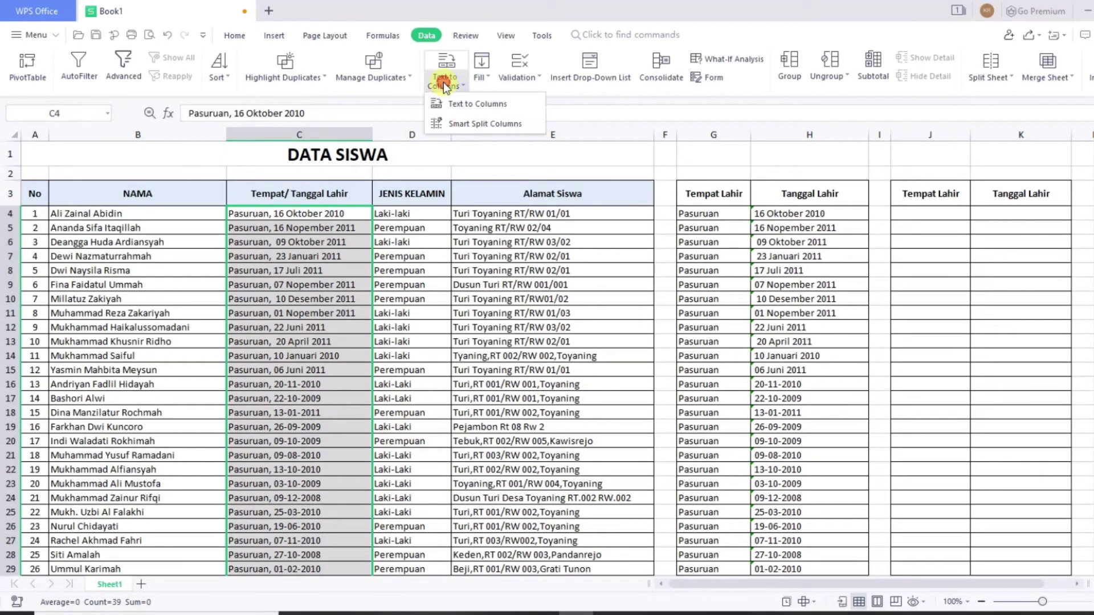
pyautogui.click(466, 125)
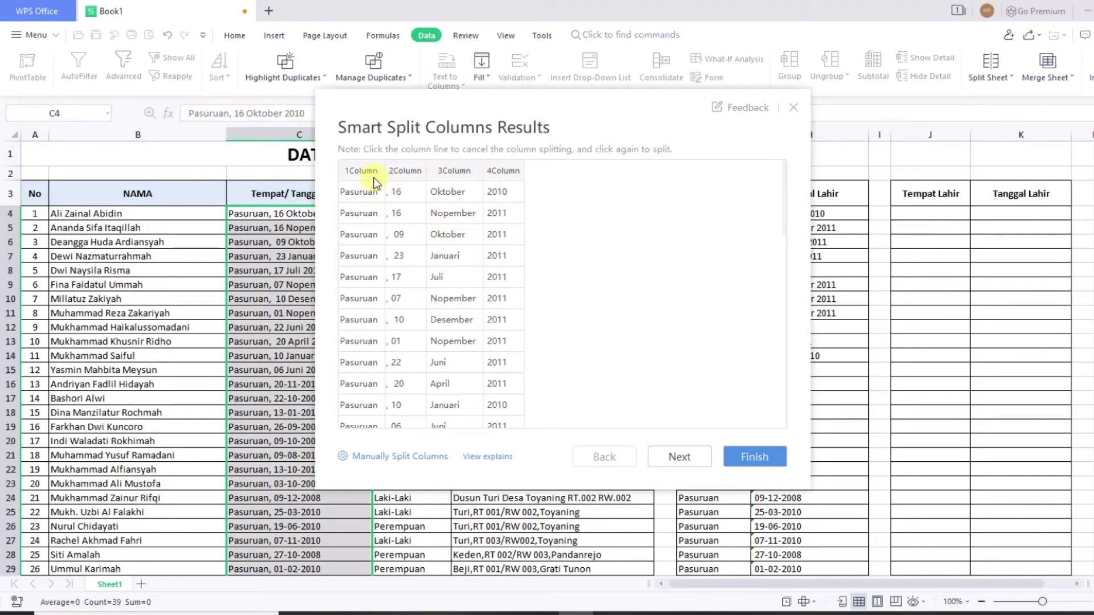
# Remove the two column breaks inside the date in the split preview, leaving one birthplace and one birth date column, and continue
pyautogui.moveTo(479, 111); pyautogui.dragTo(587, 154)
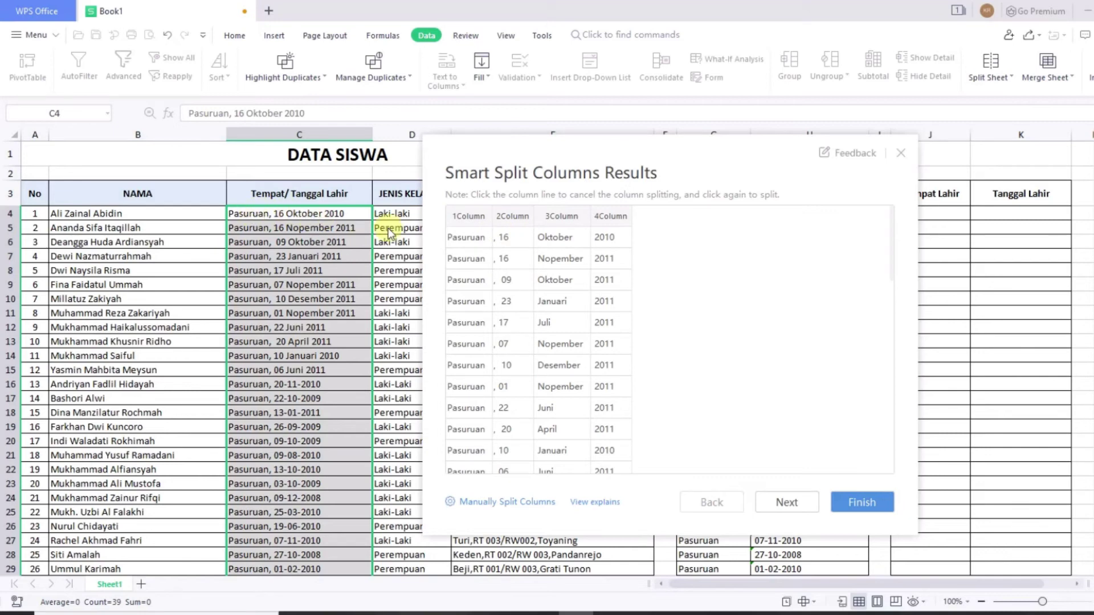
pyautogui.click(534, 237)
pyautogui.click(592, 242)
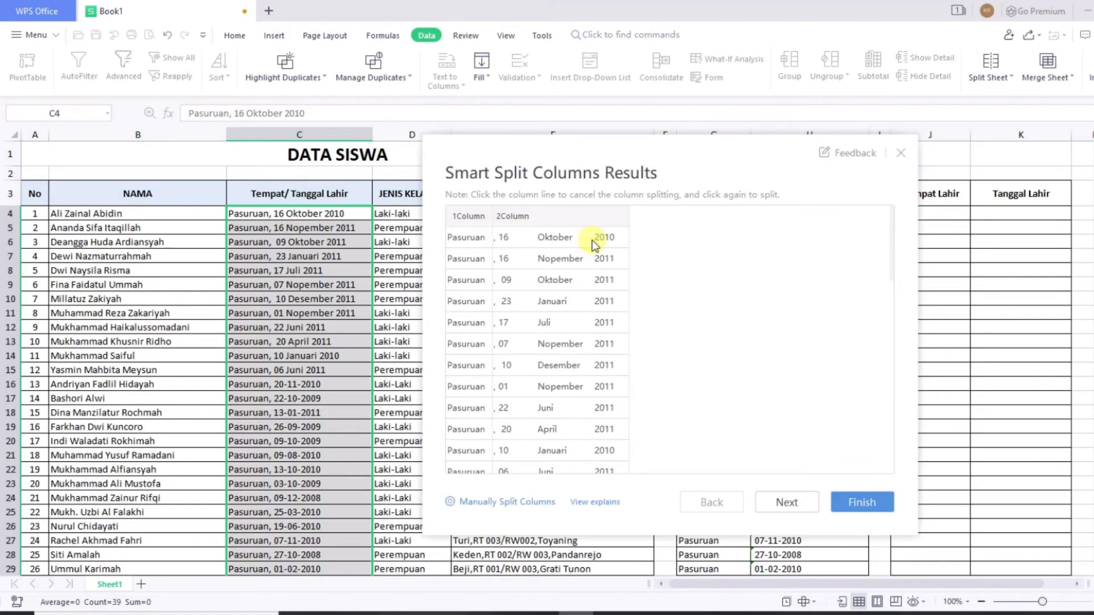
pyautogui.click(793, 502)
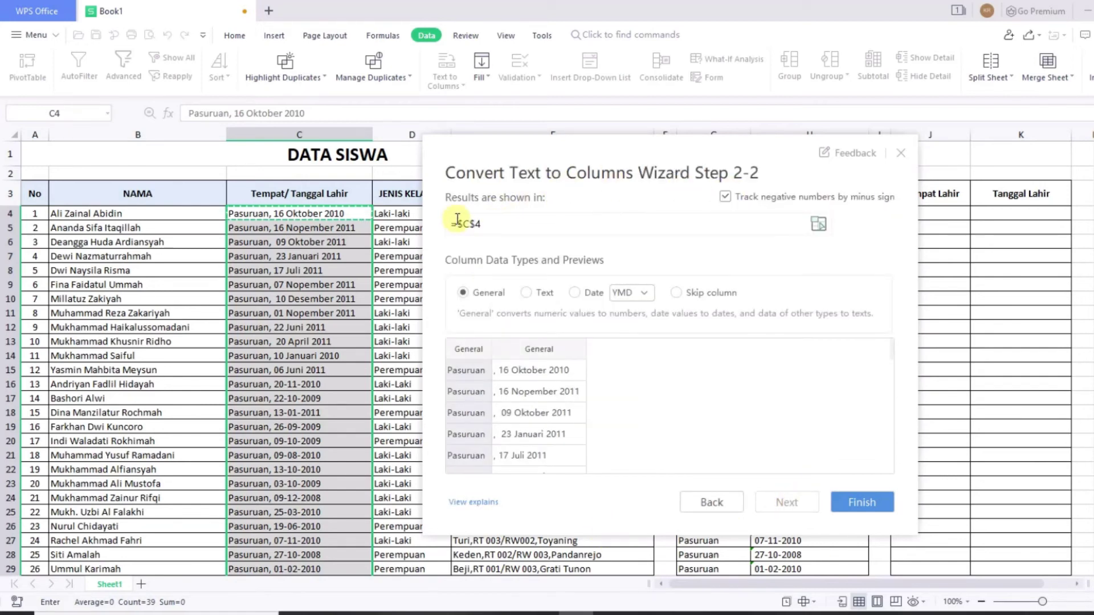
# Set the smart split's destination to =Sheet1!$J$4 with the General data type and finish the conversion
pyautogui.moveTo(457, 224); pyautogui.dragTo(495, 225)
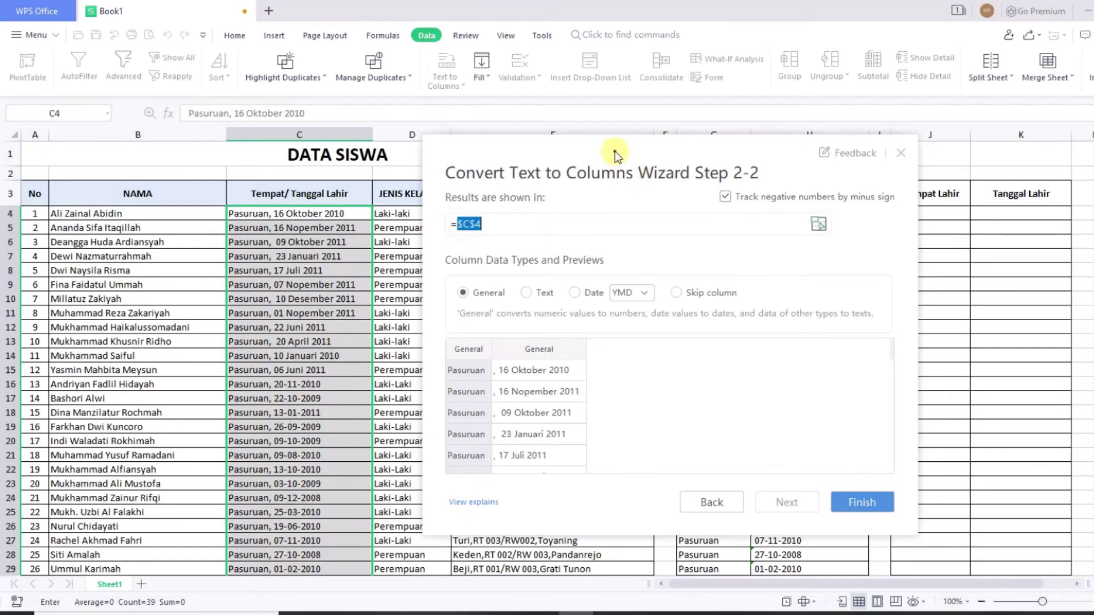
pyautogui.moveTo(614, 152); pyautogui.dragTo(449, 117)
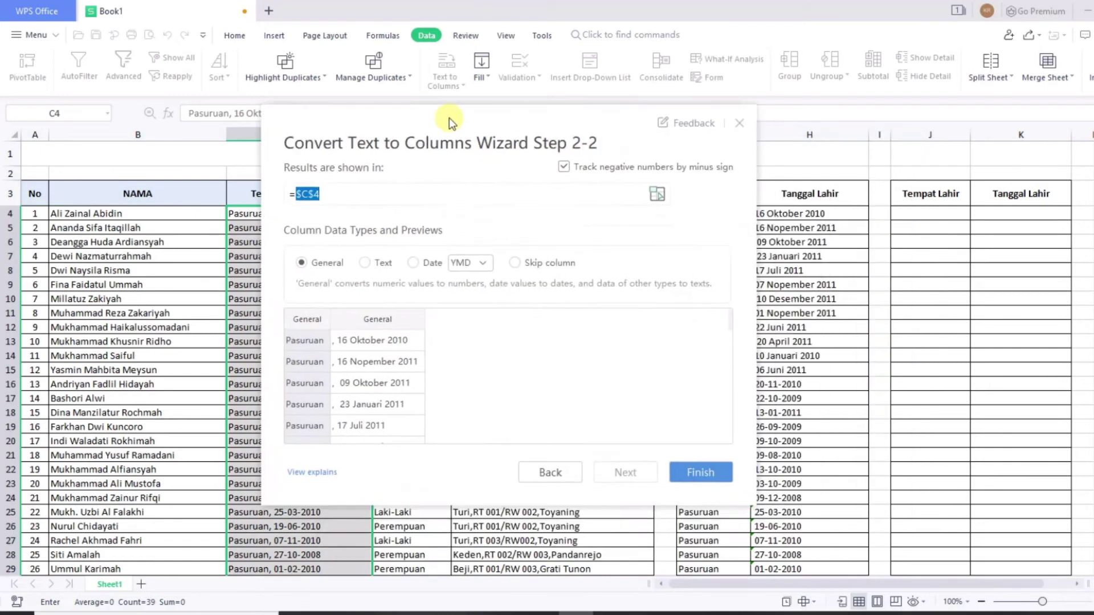
pyautogui.click(914, 211)
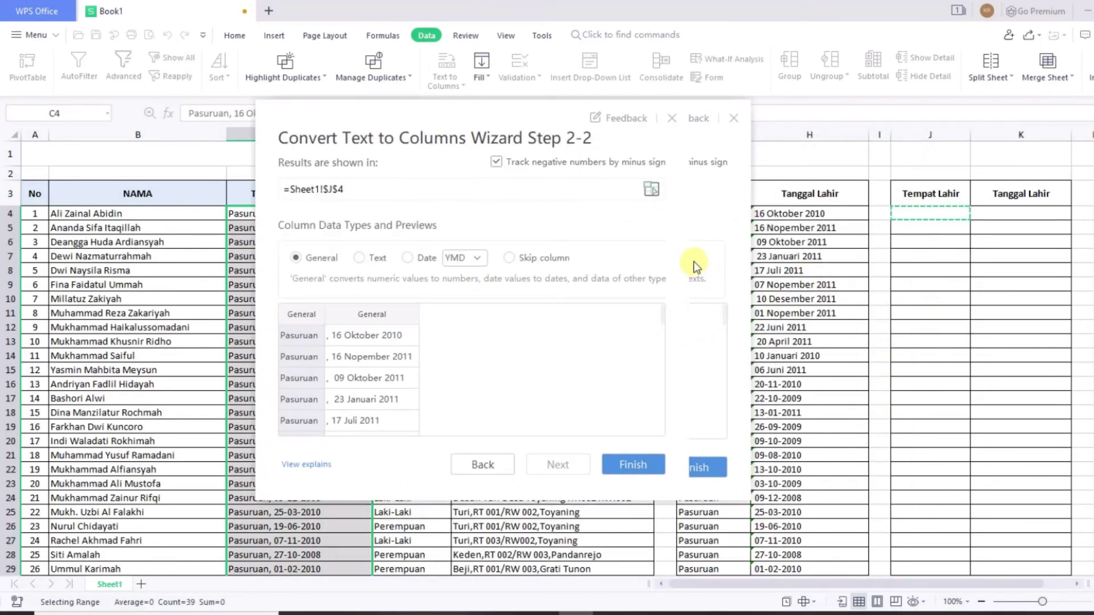
pyautogui.click(632, 466)
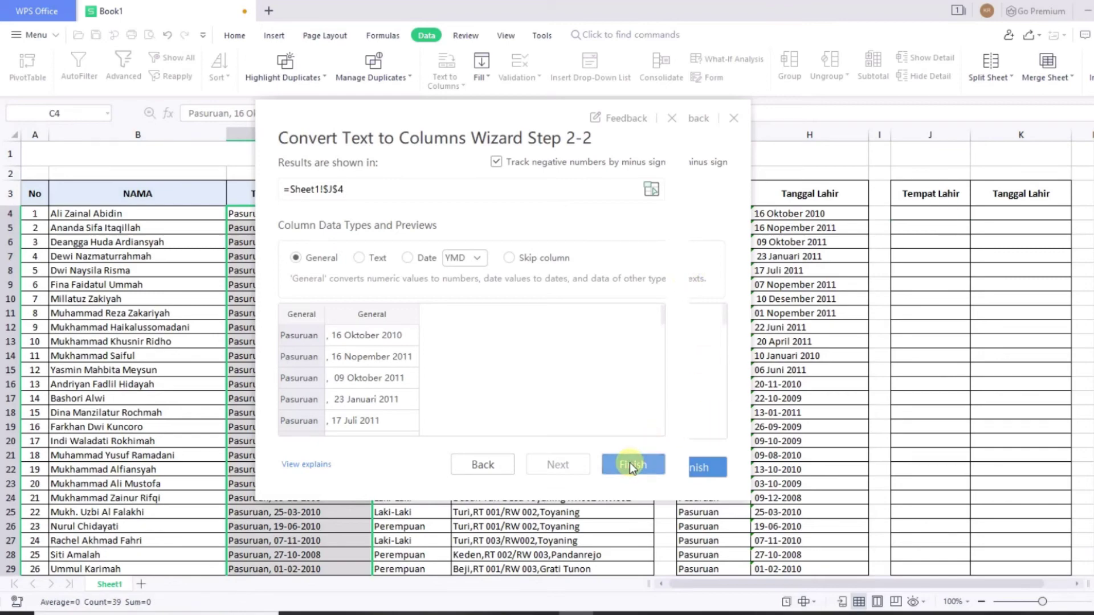
# Review the Smart Split Columns output in columns J:K and compare it with the Text to Columns output in G4:H4
pyautogui.scroll(-8, 1039, 345)
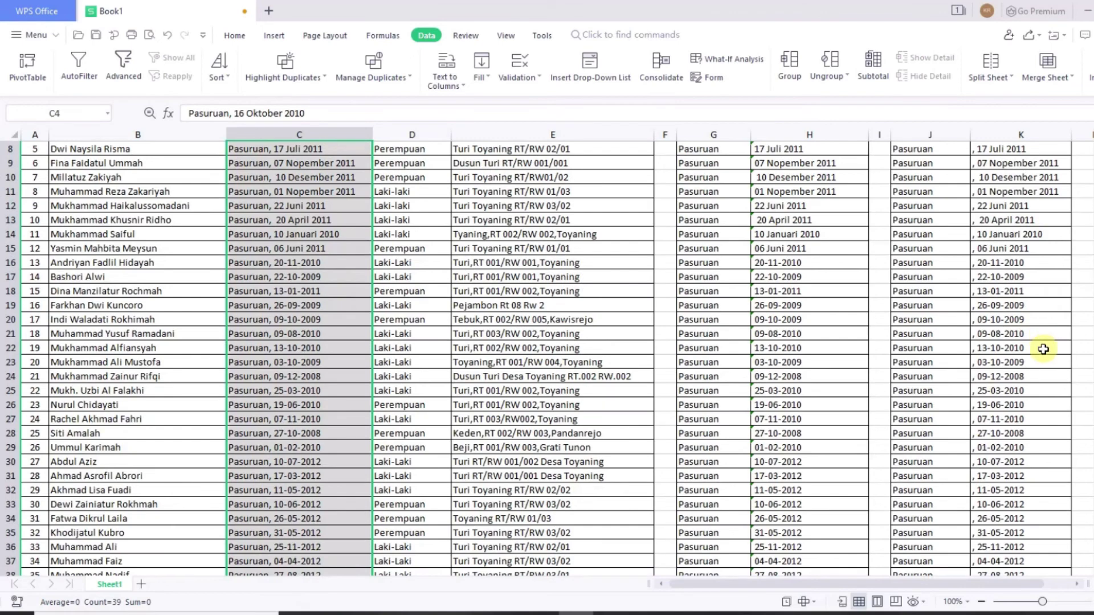
pyautogui.scroll(8, 998, 385)
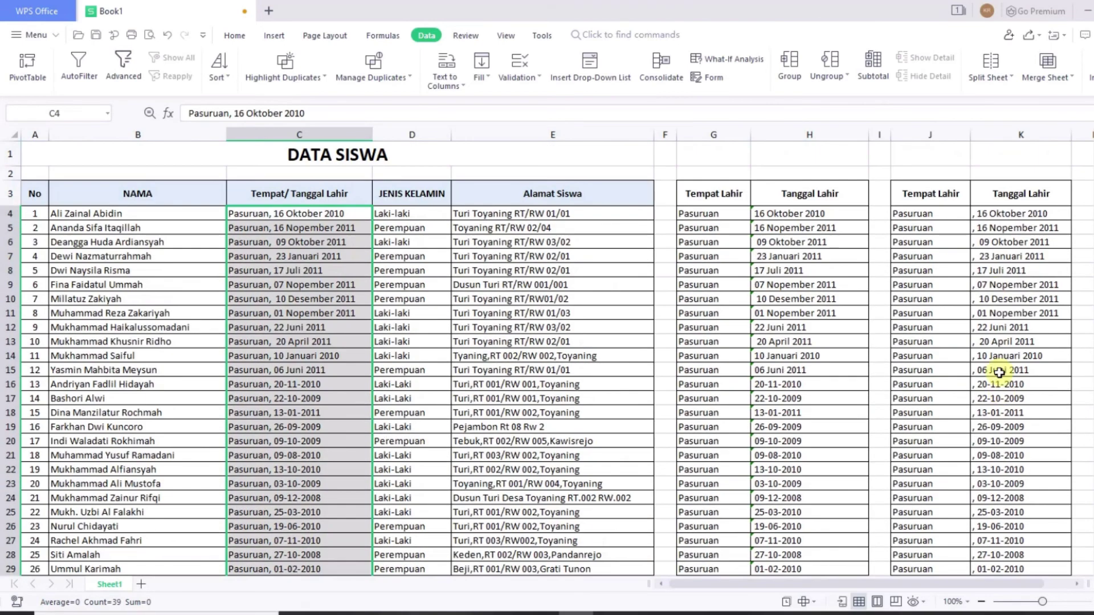
pyautogui.click(912, 170)
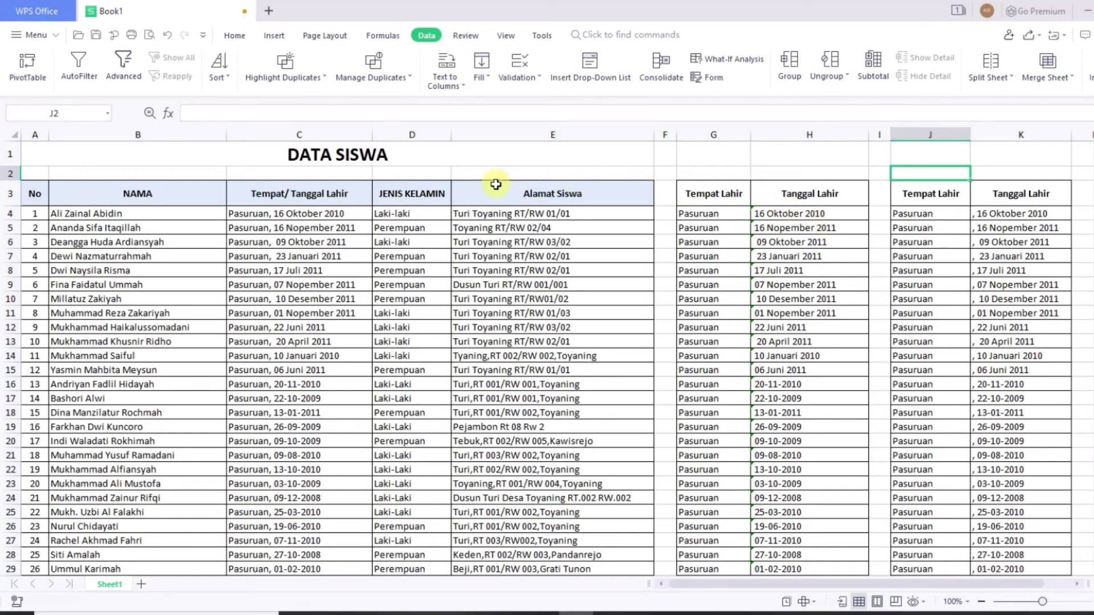
pyautogui.click(722, 218)
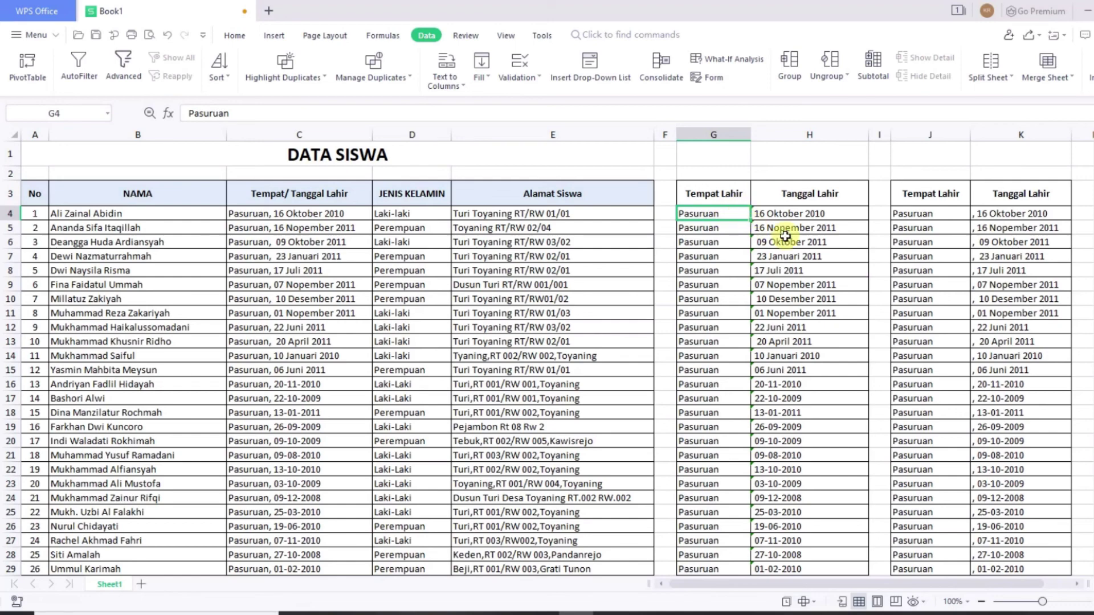
pyautogui.click(812, 215)
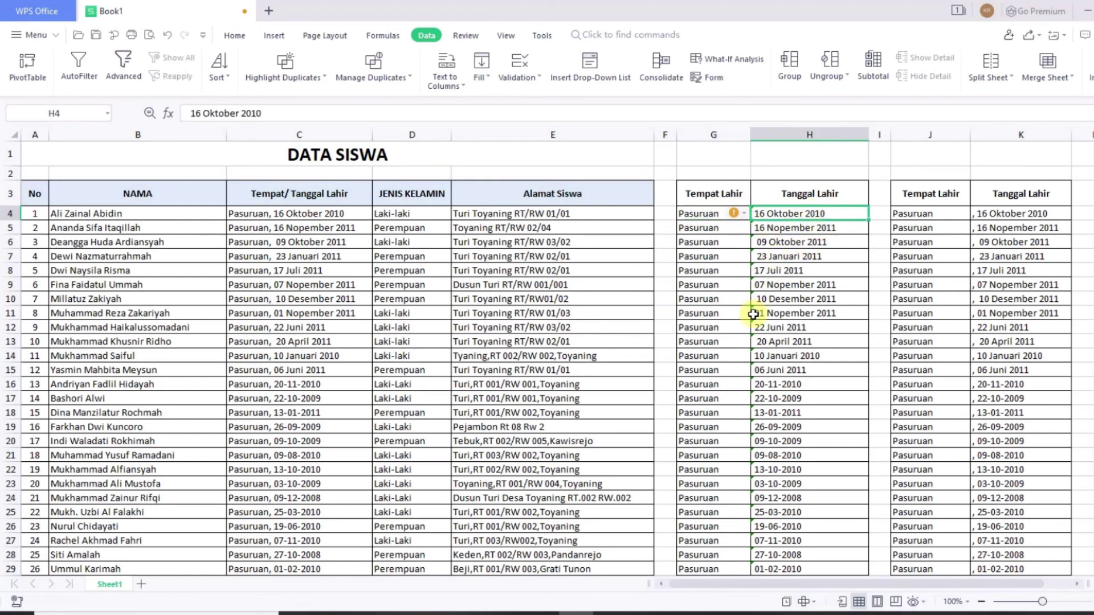